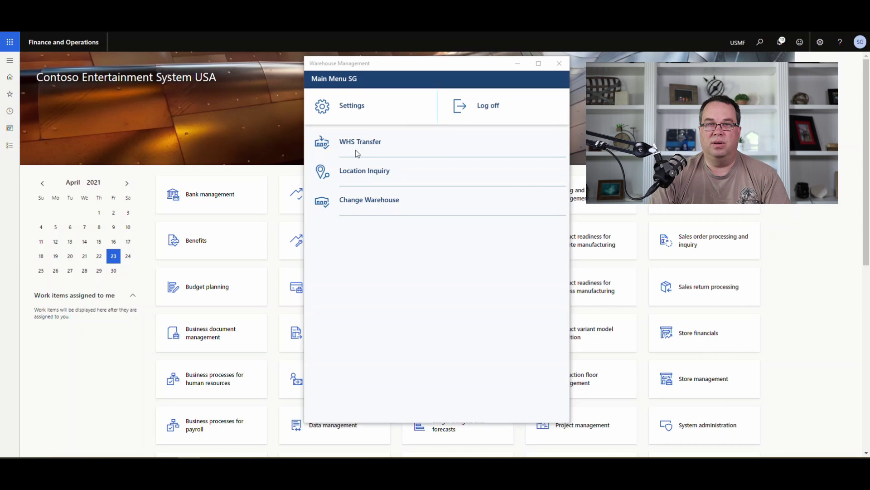
Look up location BULK-009 in warehouse 24, showing 1,000.00 pcs of A0001 HDMI 6' Cables
left_click(393, 174)
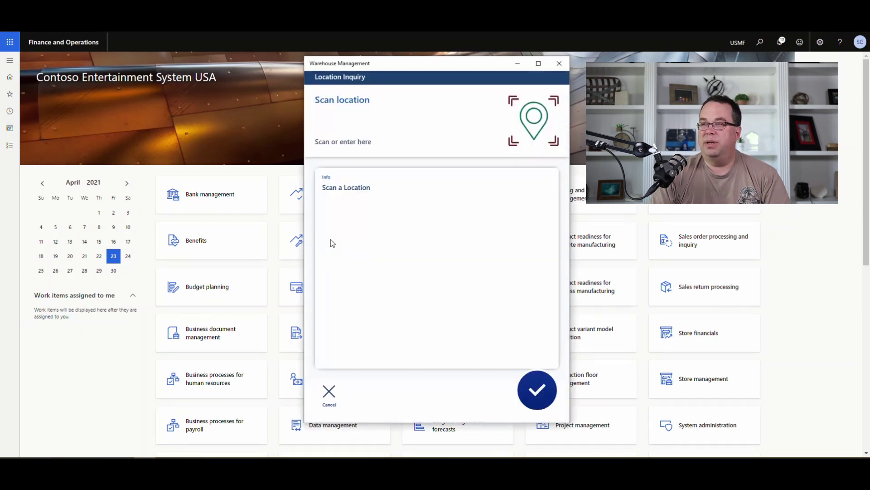
left_click(371, 122)
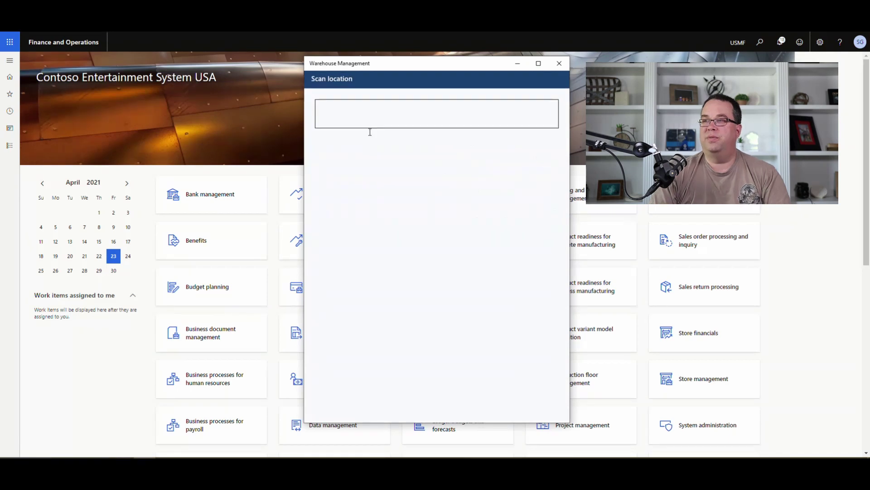
type("BULK")
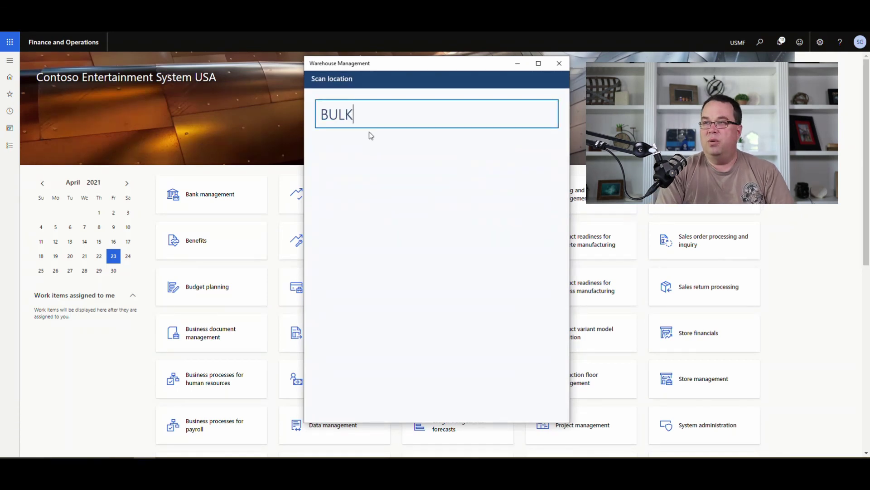
type("-009")
key("Return")
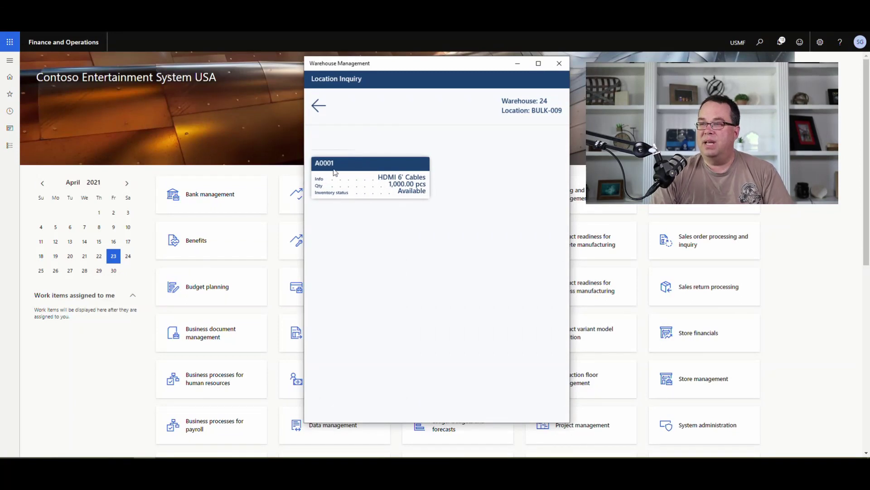
left_click(316, 106)
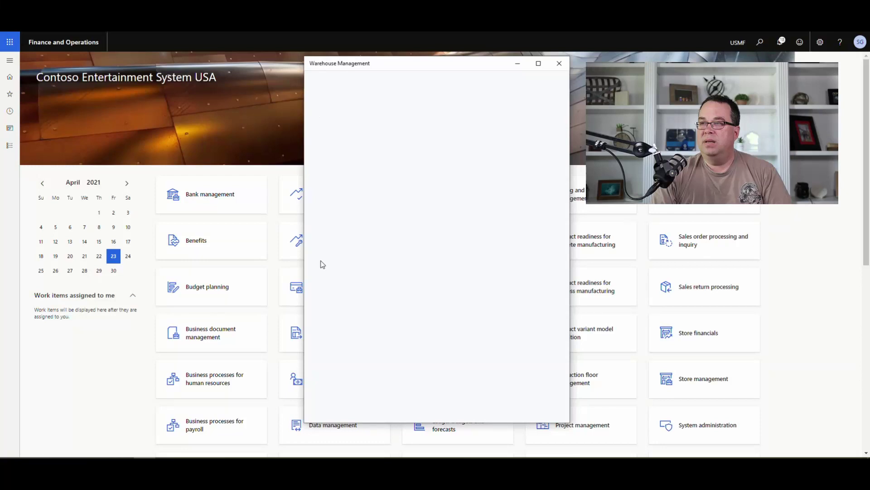
Make warehouse 25 the working warehouse and return to the main menu
left_click(339, 402)
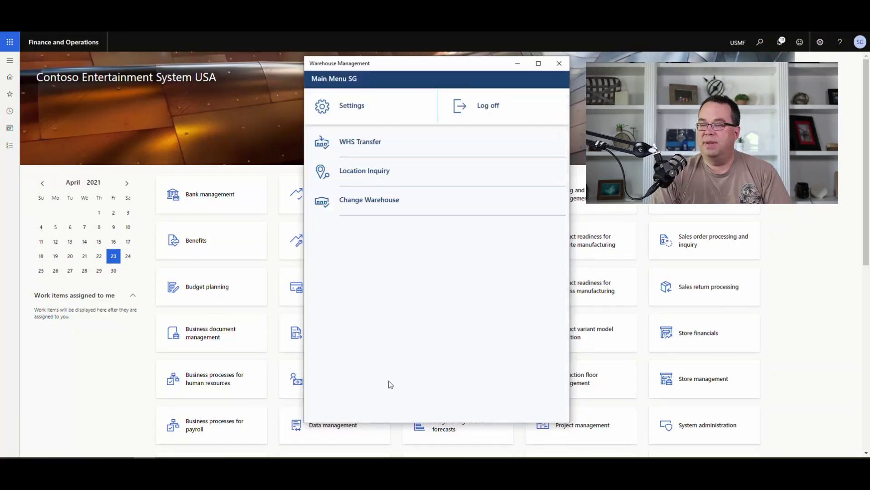
left_click(386, 217)
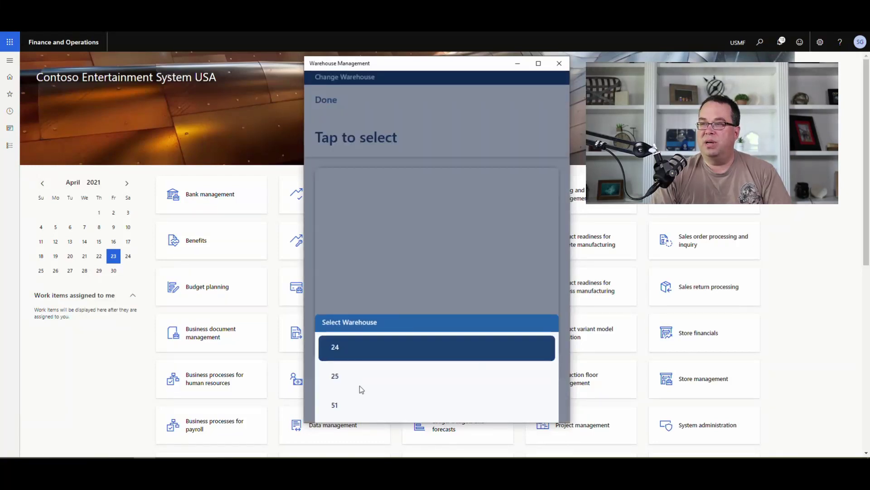
left_click(336, 376)
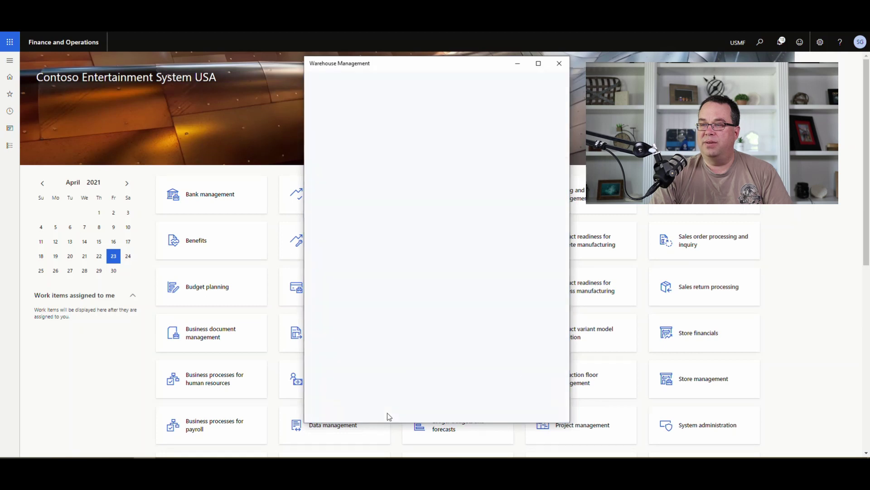
left_click(328, 396)
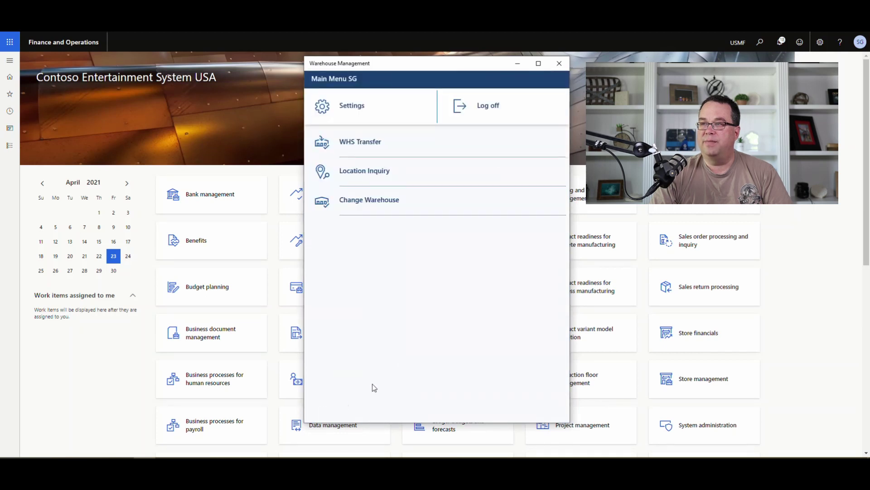
Run a location inquiry on BULK-009 in warehouse 25, which returns no items
left_click(359, 170)
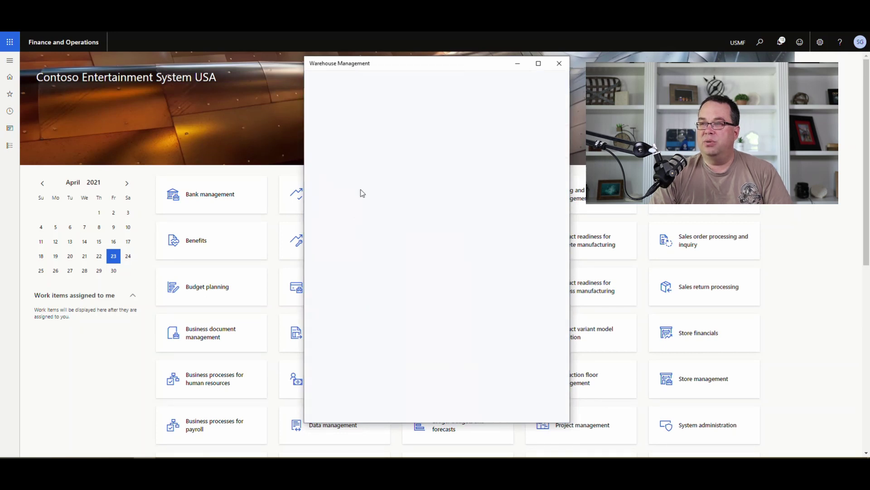
left_click(354, 121)
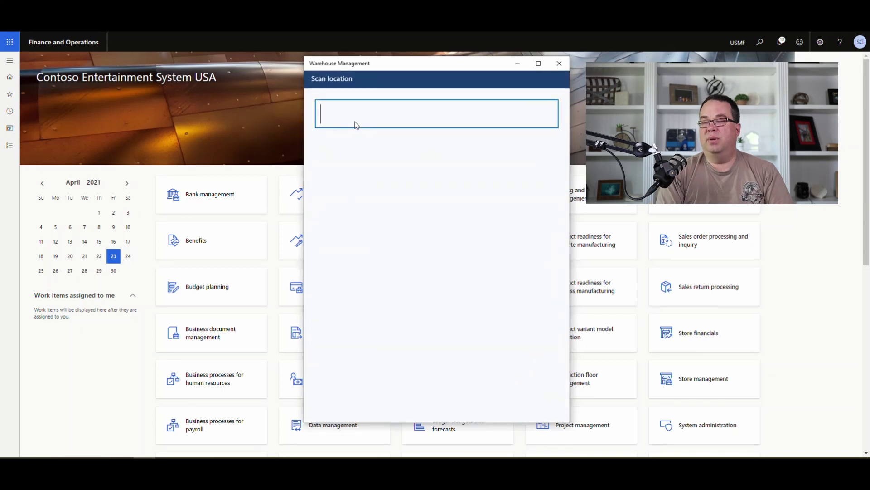
type("BULK-009")
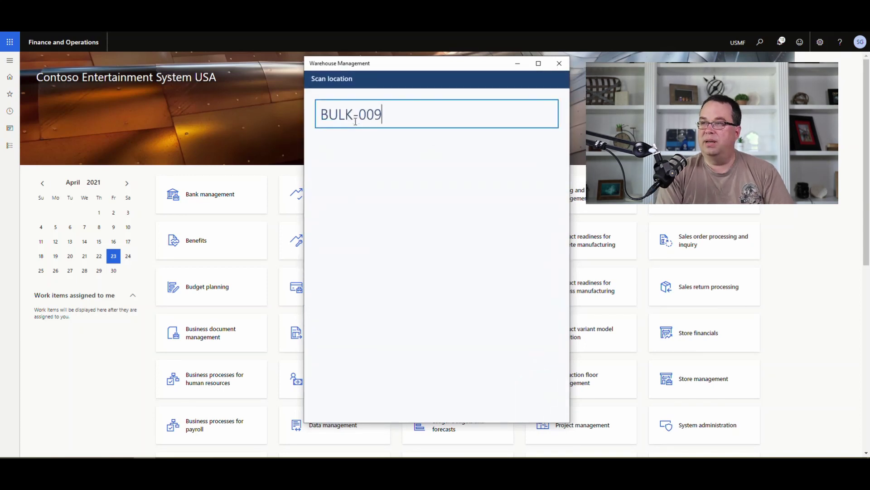
key("Return")
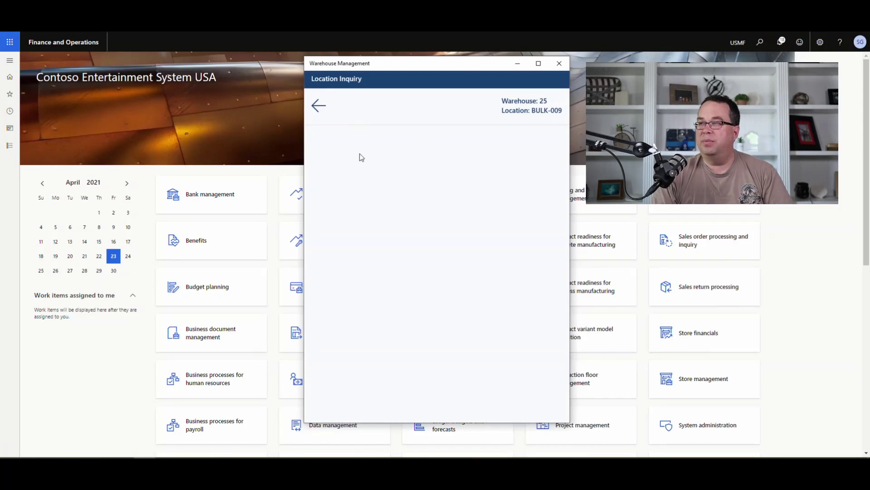
left_click(318, 108)
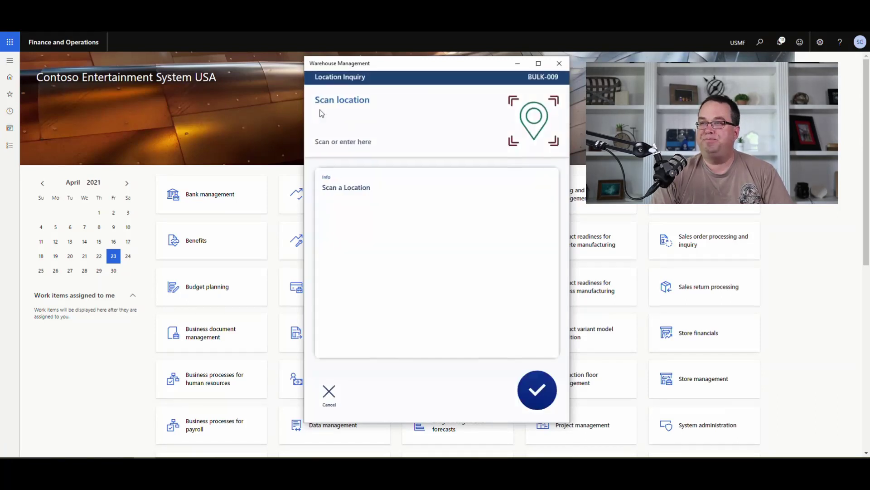
Change the working warehouse from 25 back to 24 and return to the main menu
left_click(329, 391)
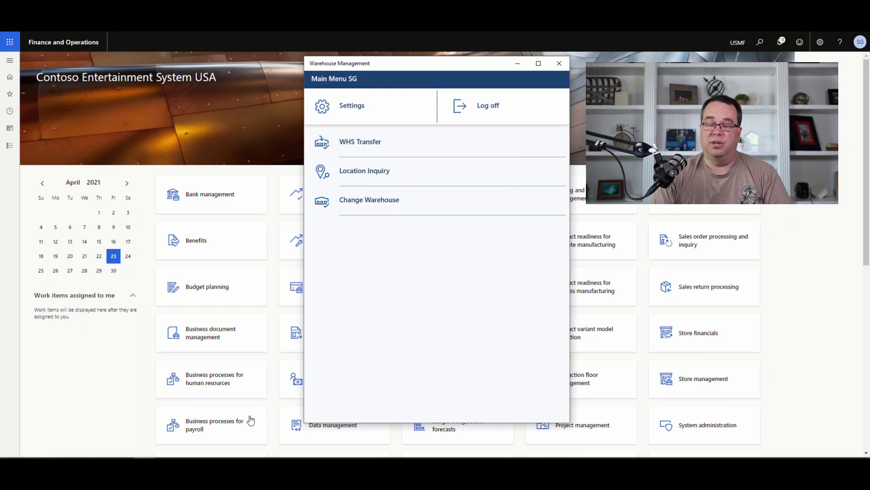
left_click(379, 202)
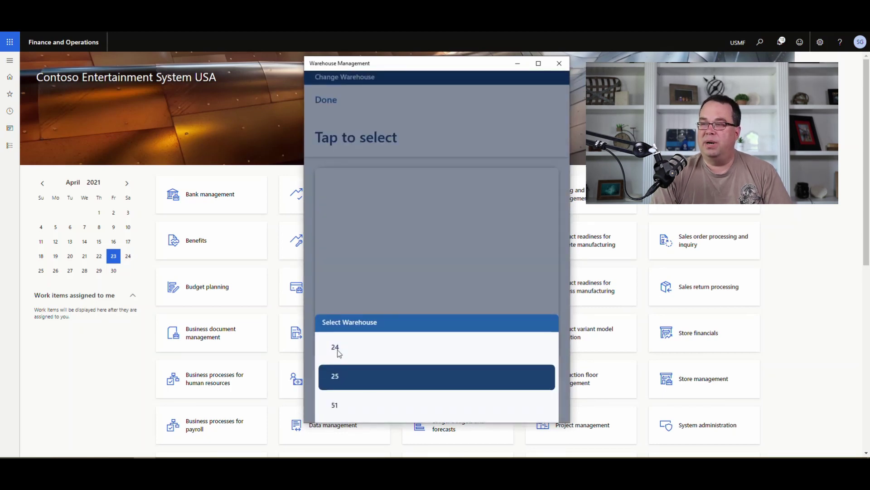
left_click(337, 349)
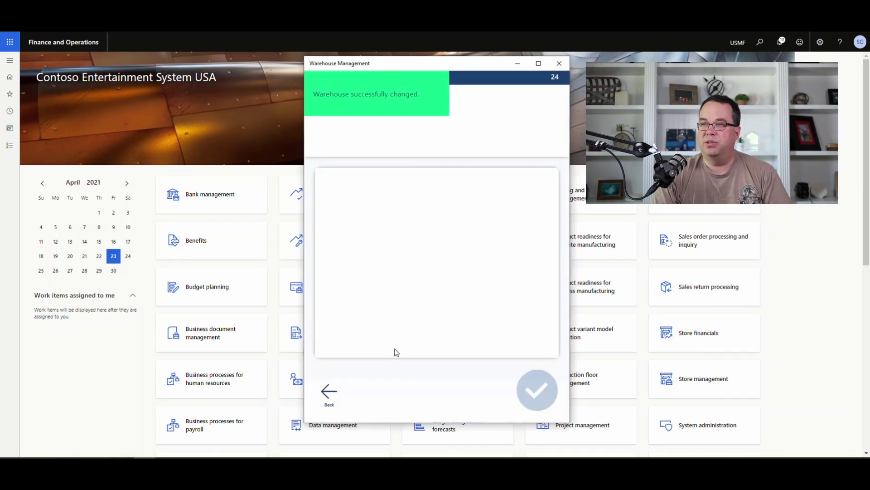
left_click(324, 396)
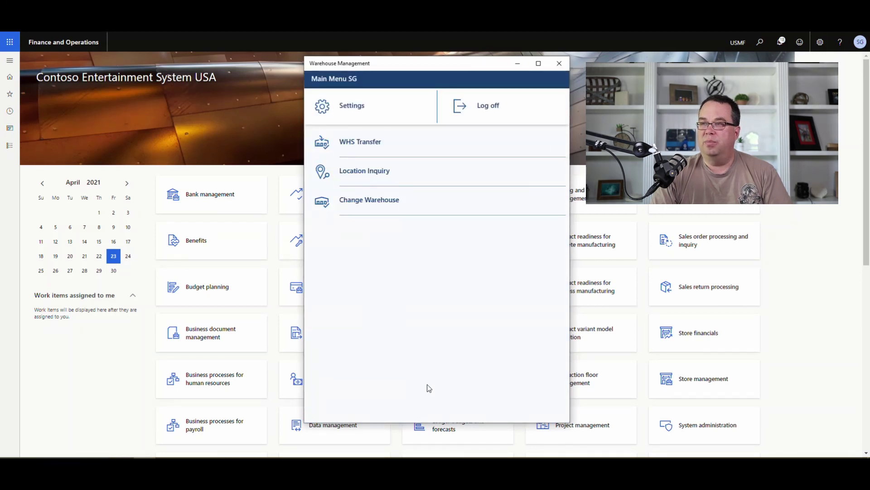
Start a warehouse transfer from BULK-009 with the quantity reduced from 1000 to 1
left_click(366, 147)
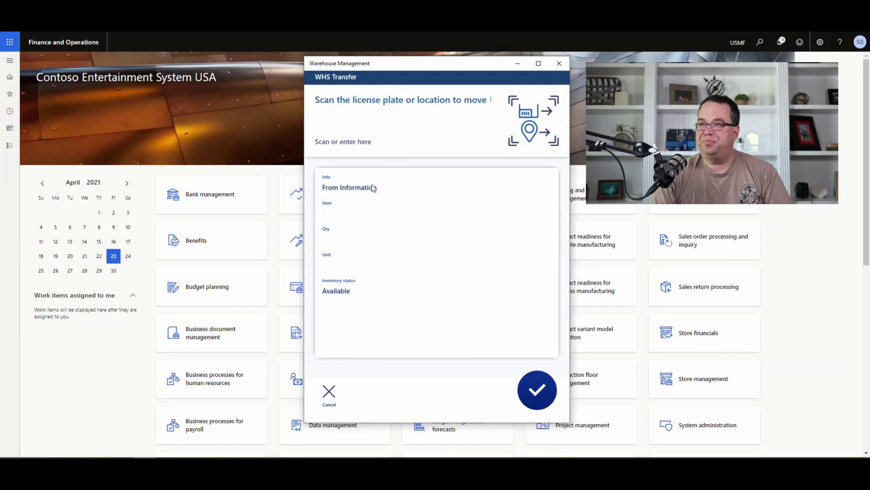
type("BULK-009")
key("Return")
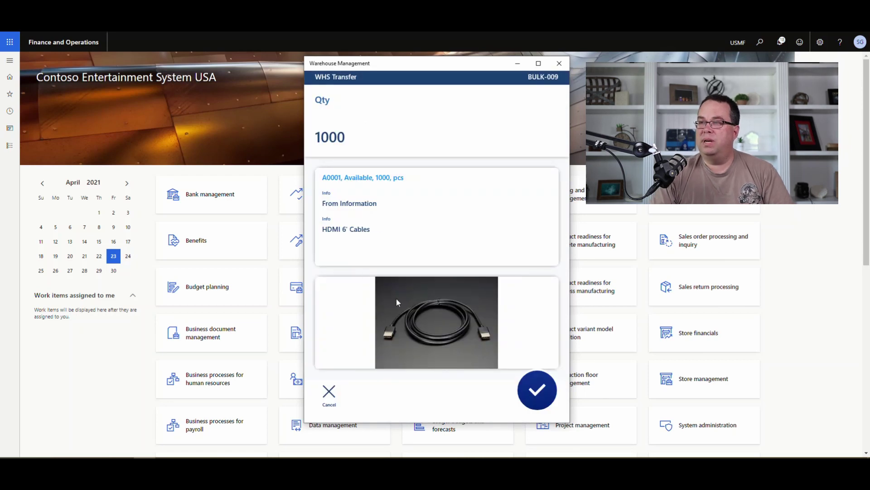
left_click(344, 142)
key("BackSpace")
key("BackSpace")
key("BackSpace")
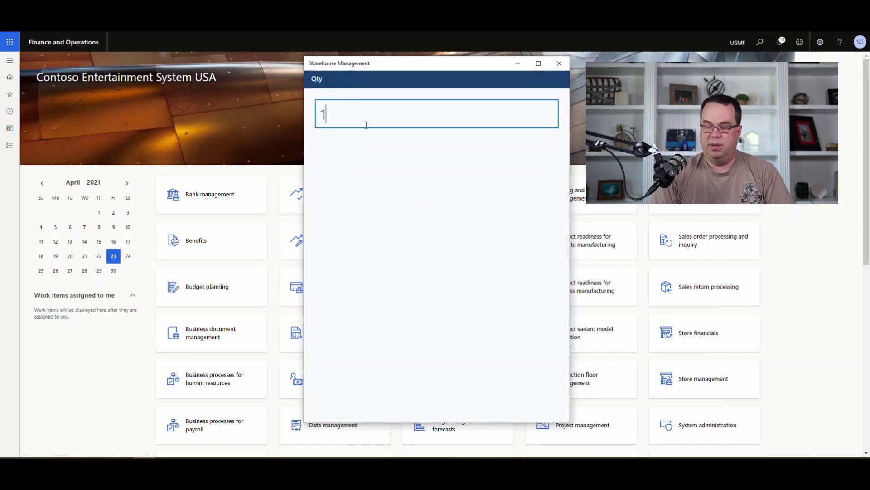
key("Return")
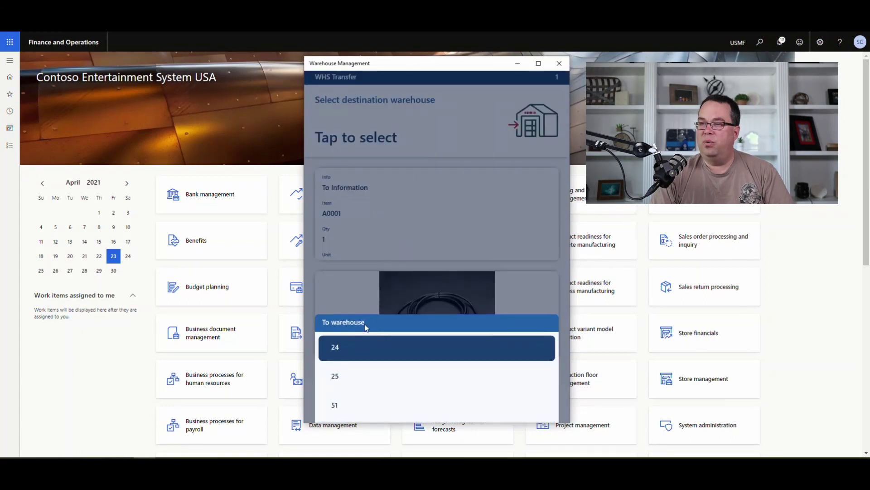
Send the 1 pcs of A0001 to warehouse 25, location BULK-009, completing the transfer
left_click(336, 376)
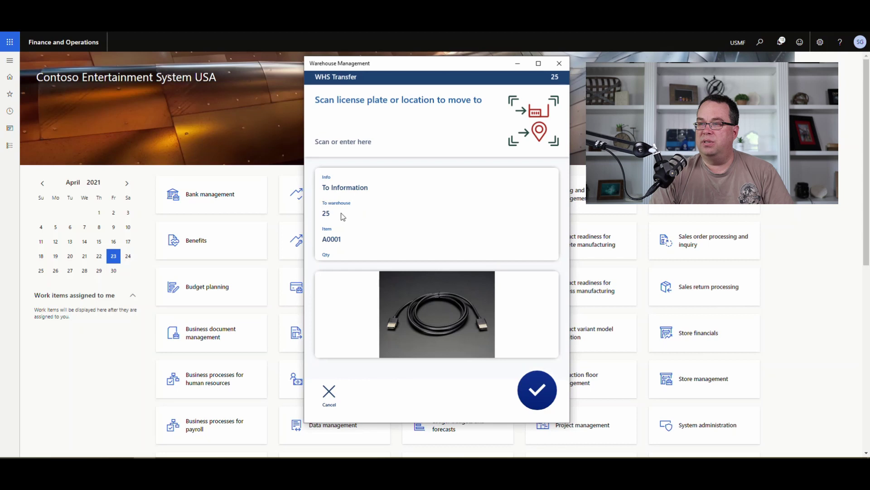
left_click(371, 224)
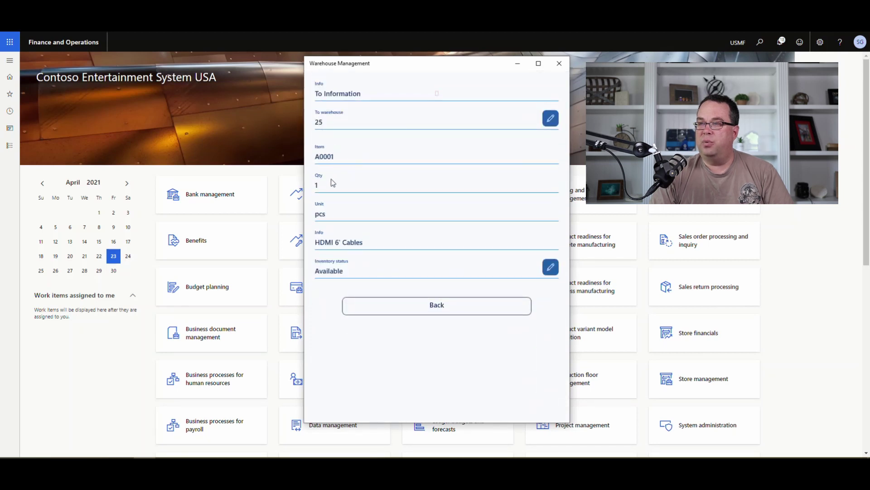
left_click(428, 307)
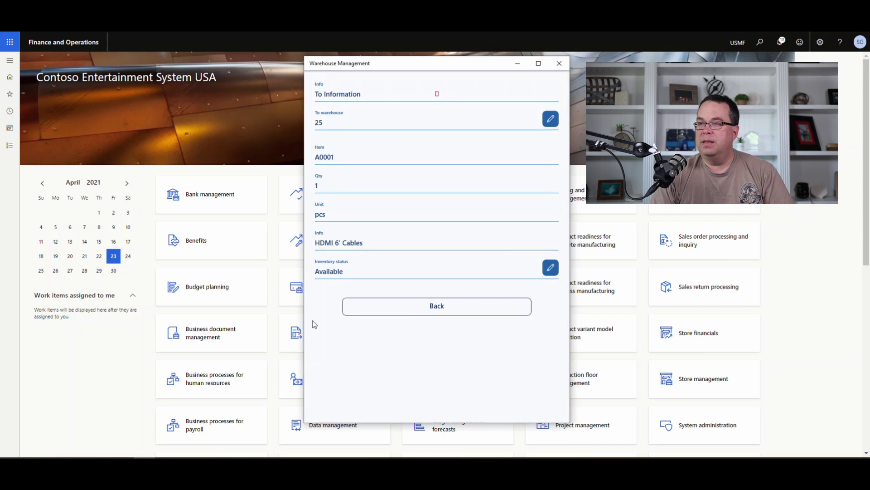
left_click(343, 138)
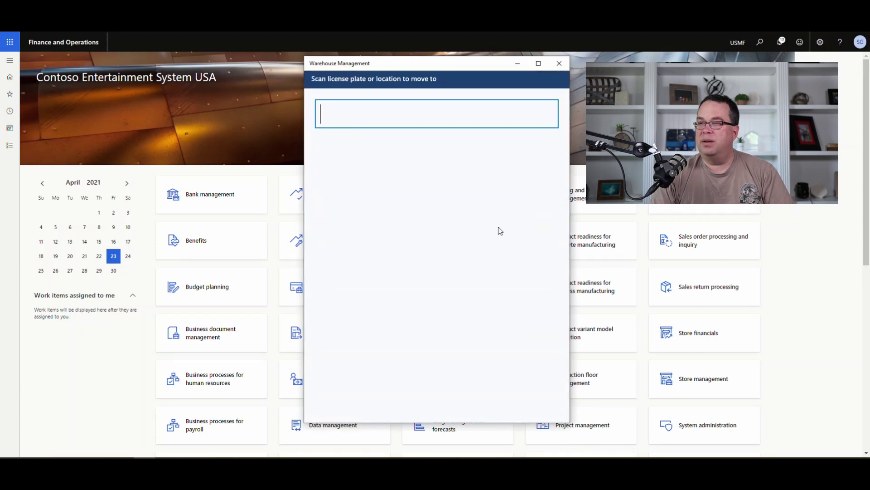
type("BULK")
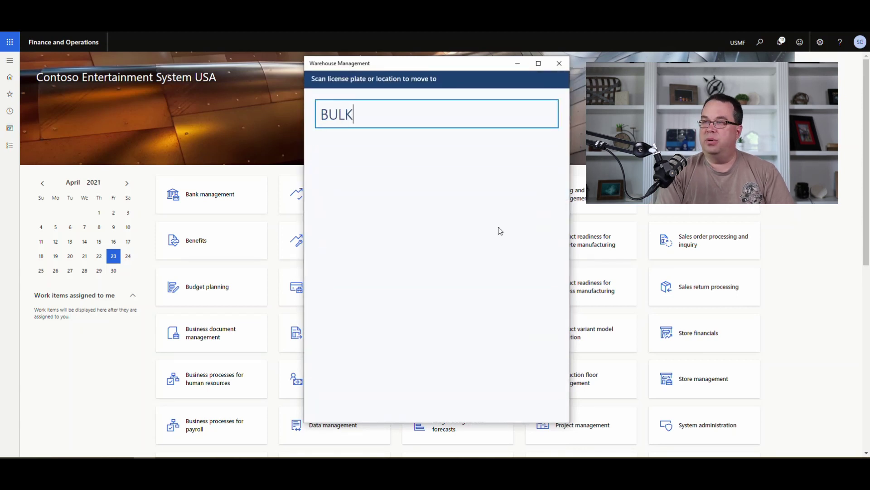
type("-009")
key("Return")
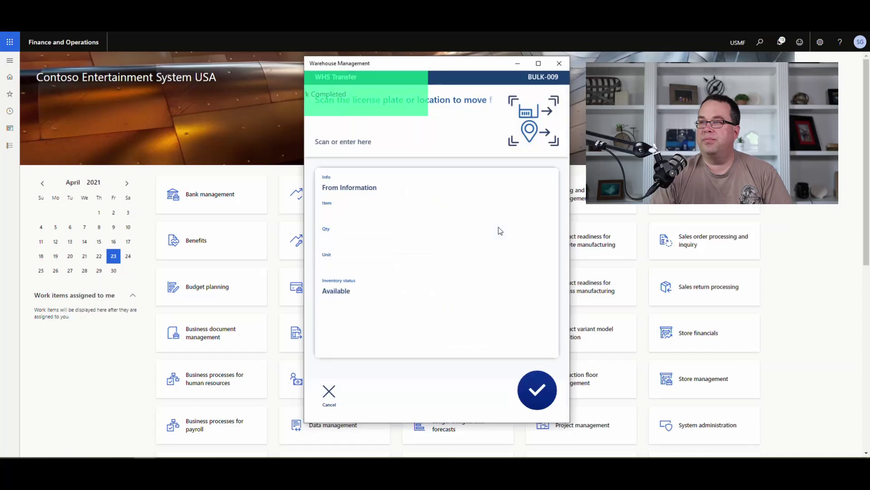
left_click(327, 399)
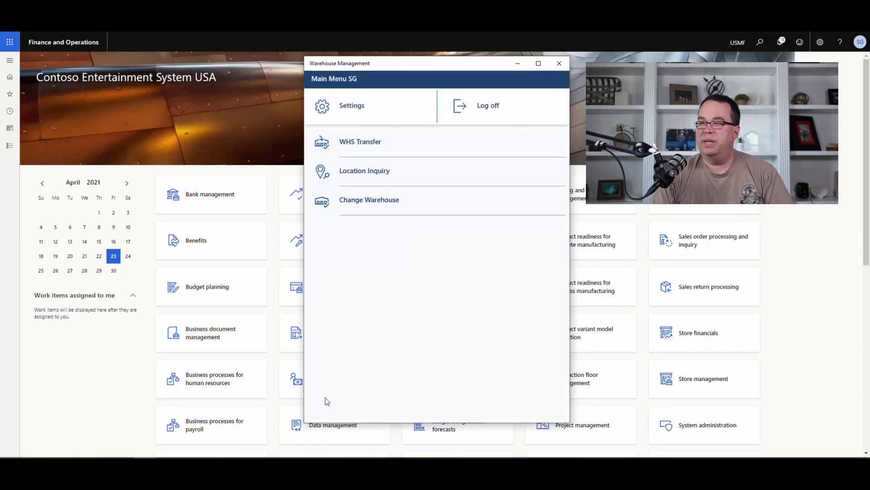
Check BULK-009 in warehouse 24, now holding 999.00 pcs
left_click(372, 180)
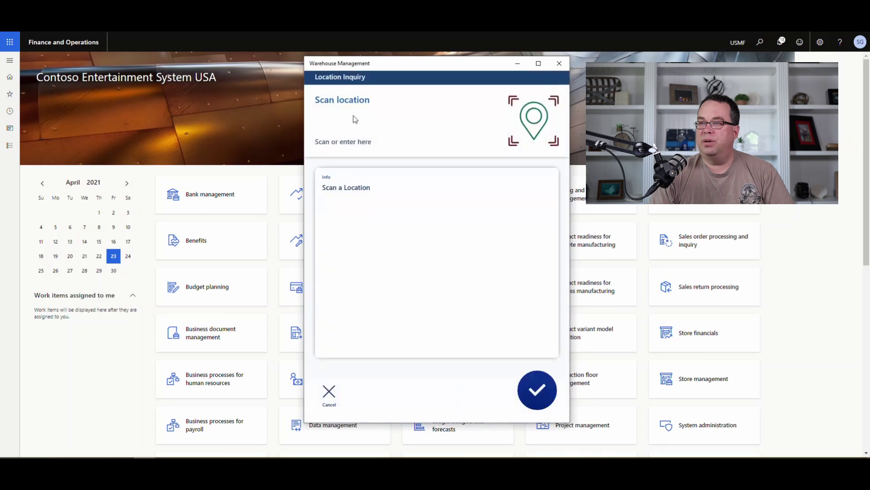
left_click(355, 122)
type("BU")
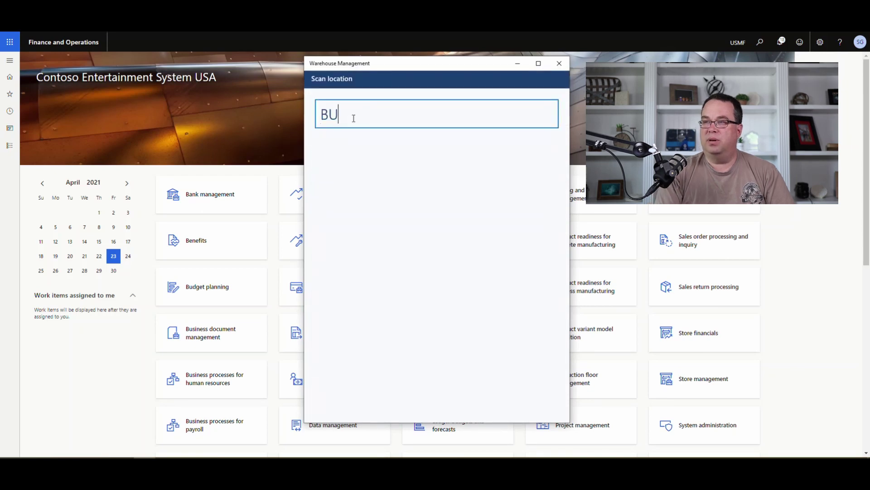
type("LK-009")
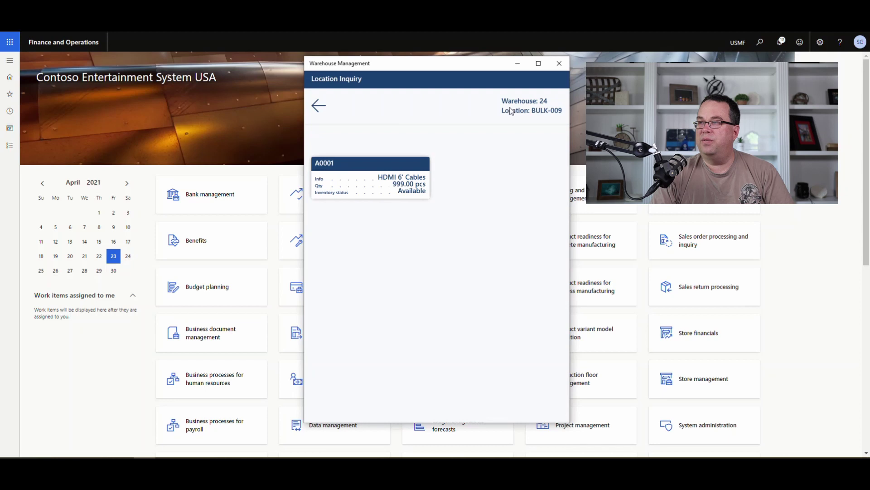
left_click(317, 107)
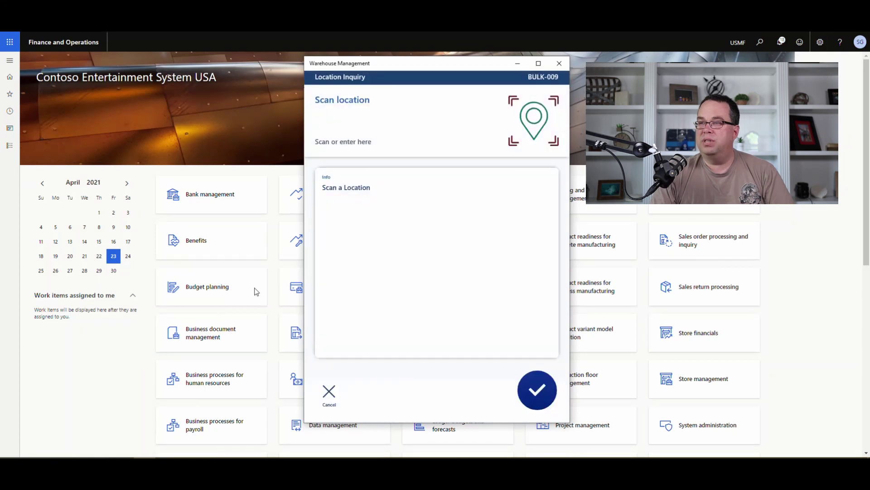
left_click(332, 397)
Make warehouse 25 the working warehouse and go back to Location Inquiry
left_click(381, 206)
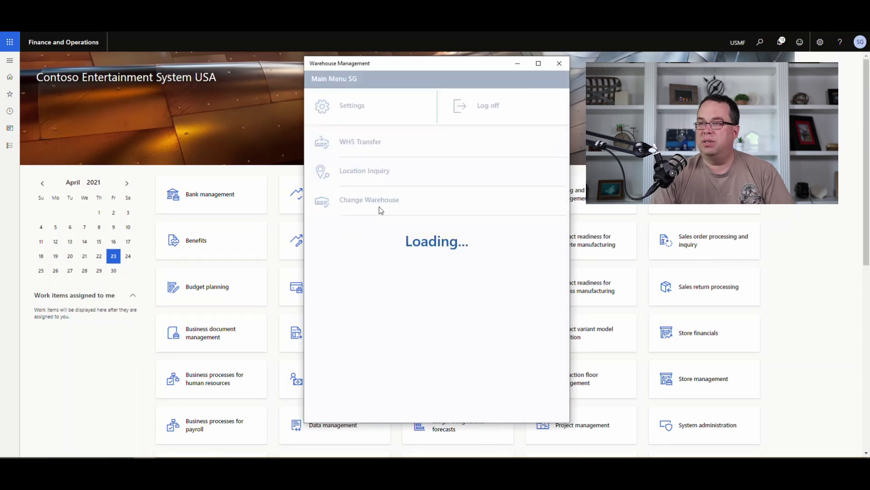
left_click(350, 375)
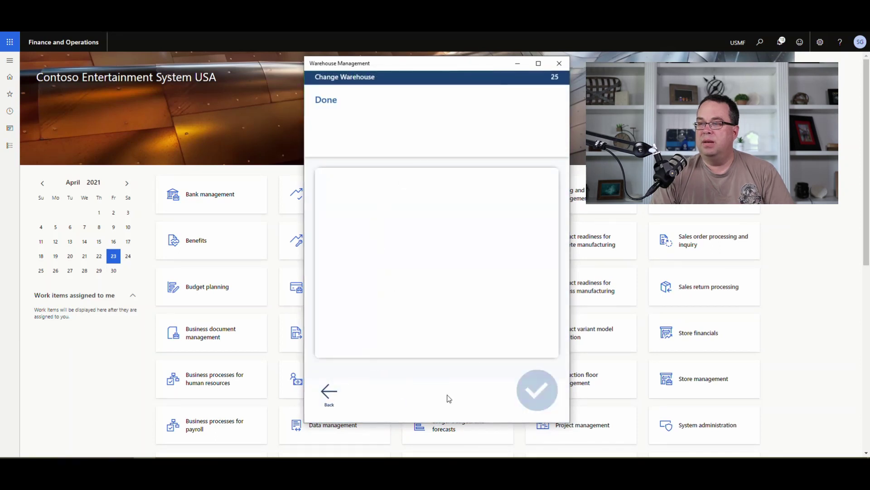
left_click(328, 391)
left_click(372, 172)
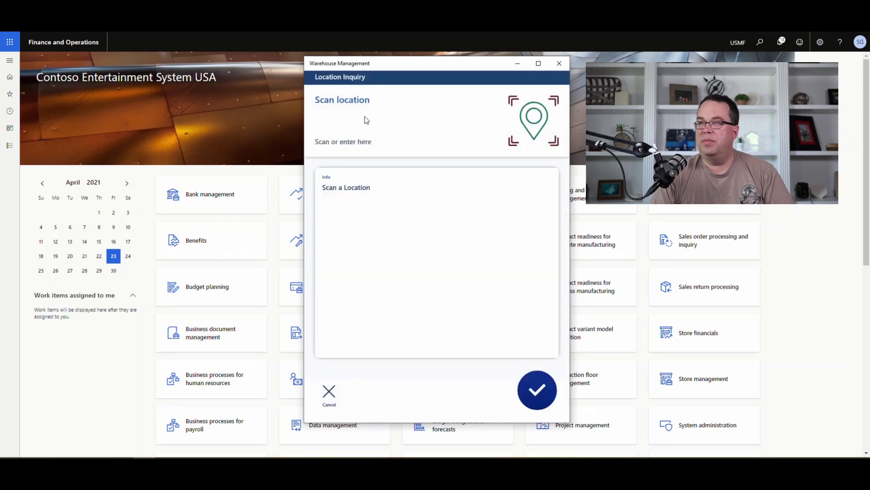
Look up BULK-009 in warehouse 25, confirming 1.00 pcs of HDMI 6' Cables available
left_click(364, 119)
type("BULK-009")
key("Return")
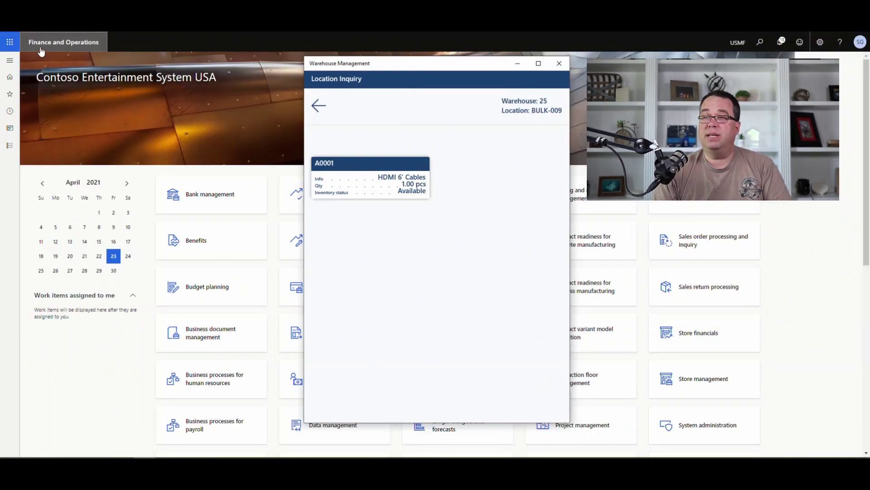
Review the worker's allowed warehouses (24, 25, 51), then bring up the Warehouse management menu
left_click(8, 63)
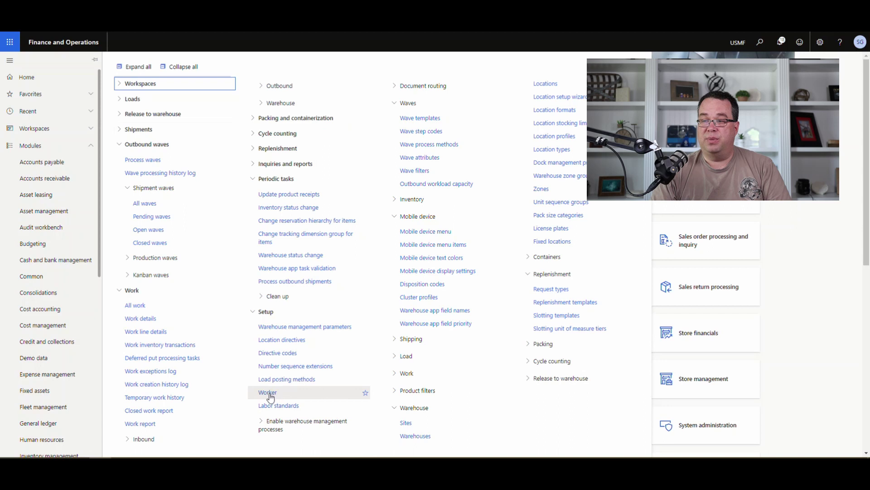
key("Escape")
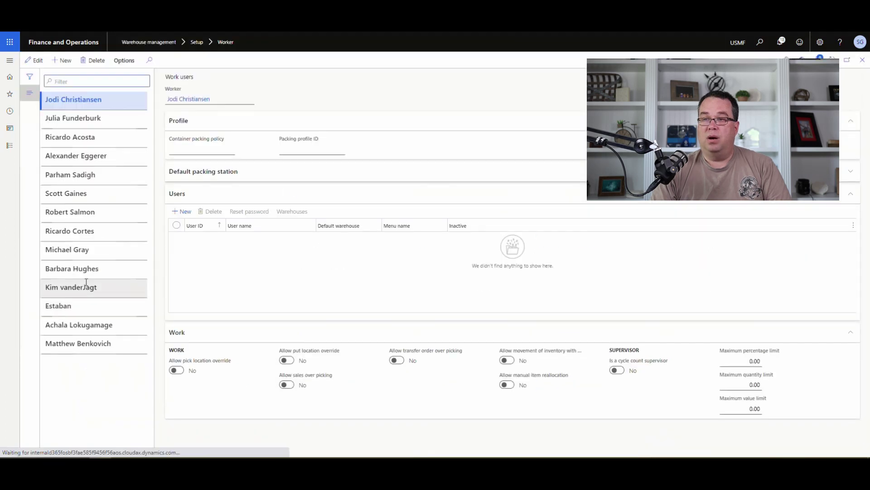
left_click(96, 196)
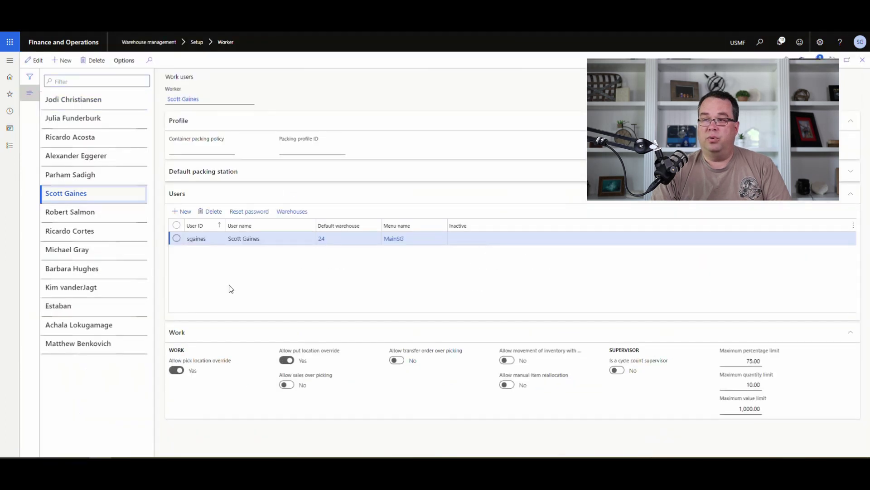
left_click(286, 213)
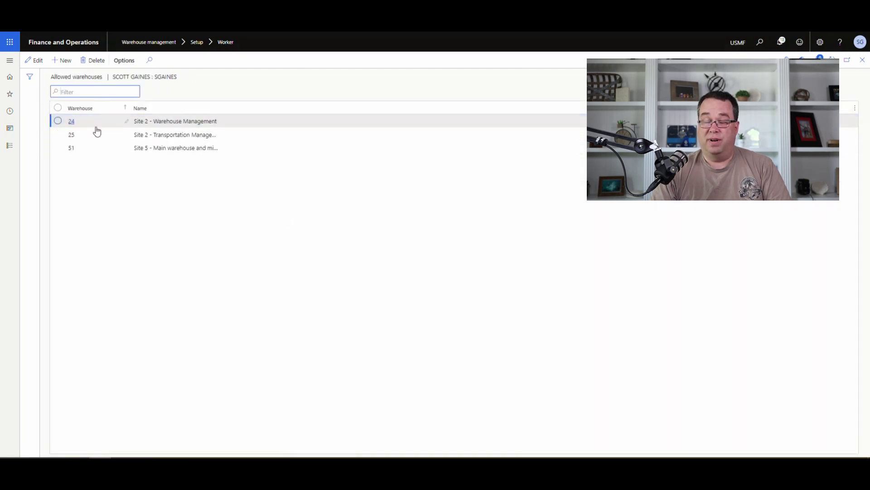
mouse_move(98, 132)
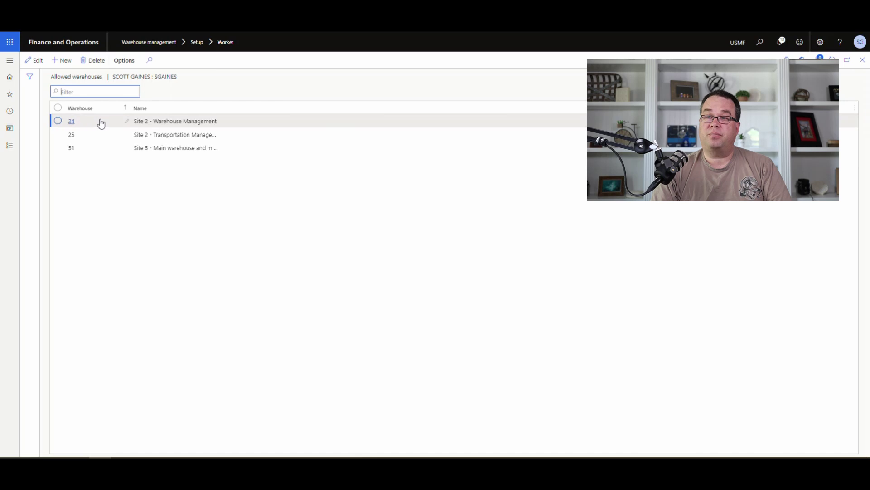
left_click(85, 54)
left_click(9, 60)
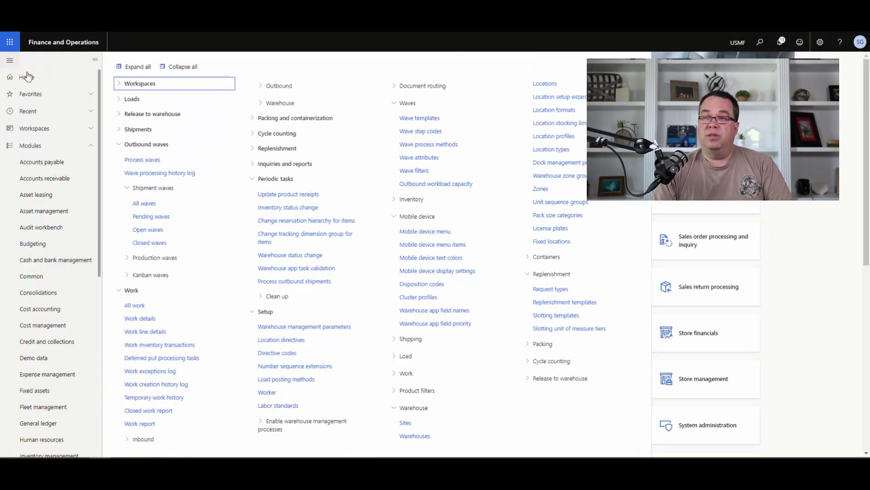
Show the WHS Transfer mobile device menu item: Work mode, Warehouse transfer process
left_click(426, 246)
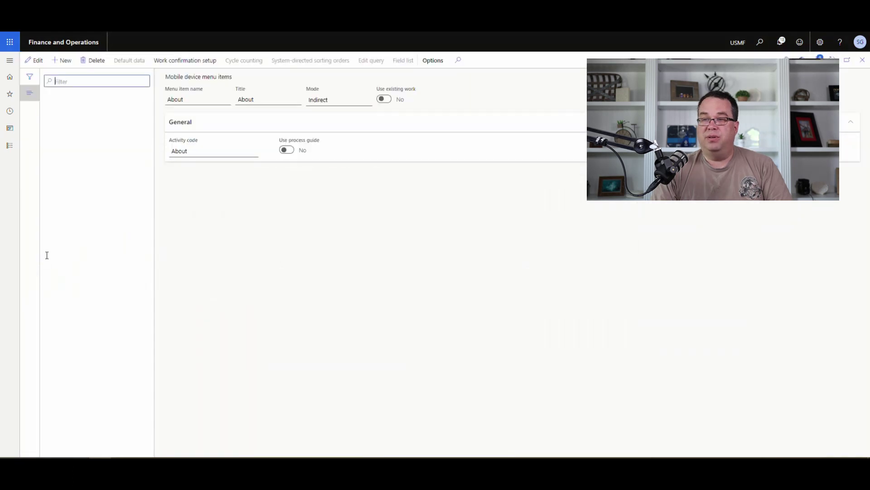
scroll(100, 238, "down", 15)
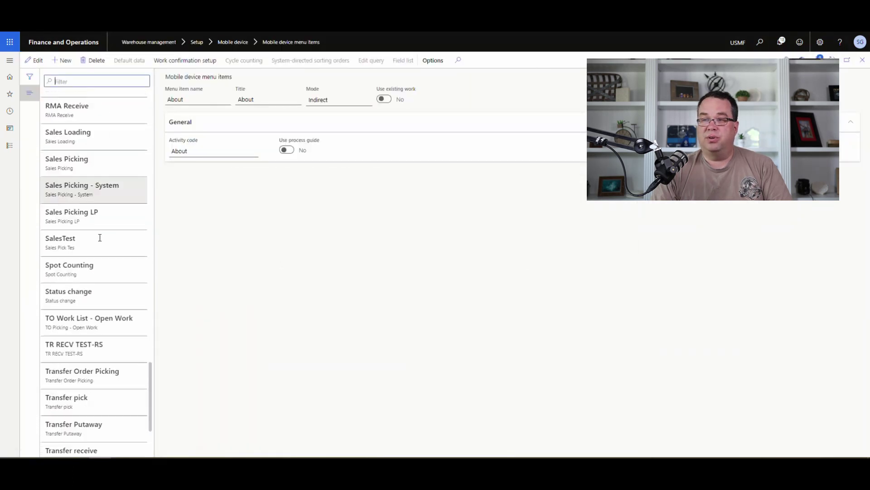
scroll(100, 237, "down", 3)
left_click(97, 418)
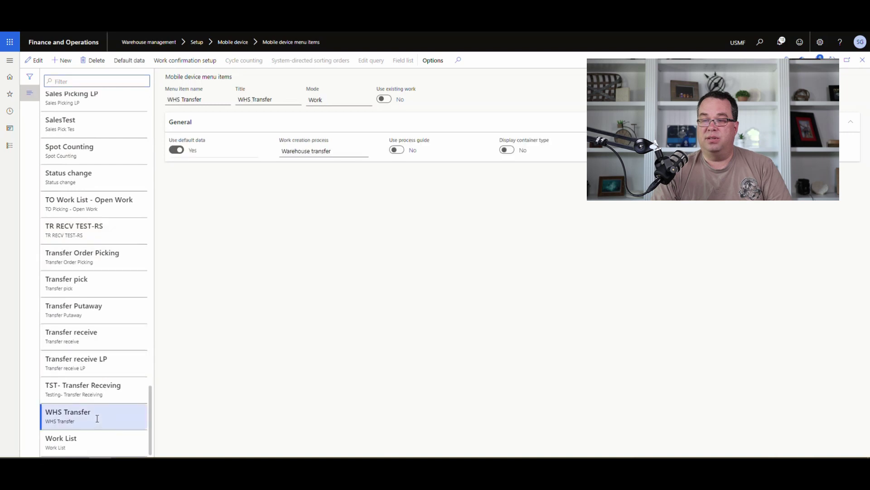